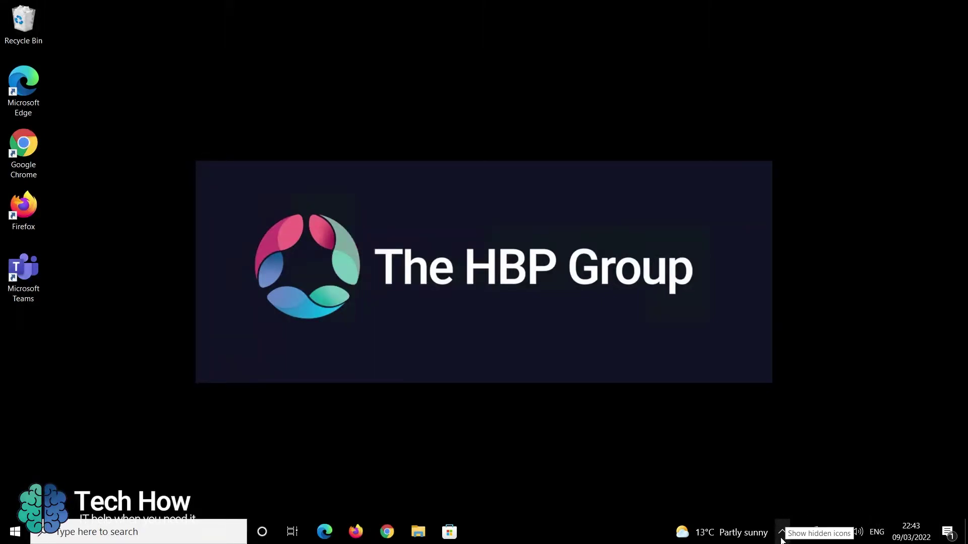
Check the hidden tray icons, then launch Sophos SSL VPN Client from a 'vpn' Start search.
click(781, 534)
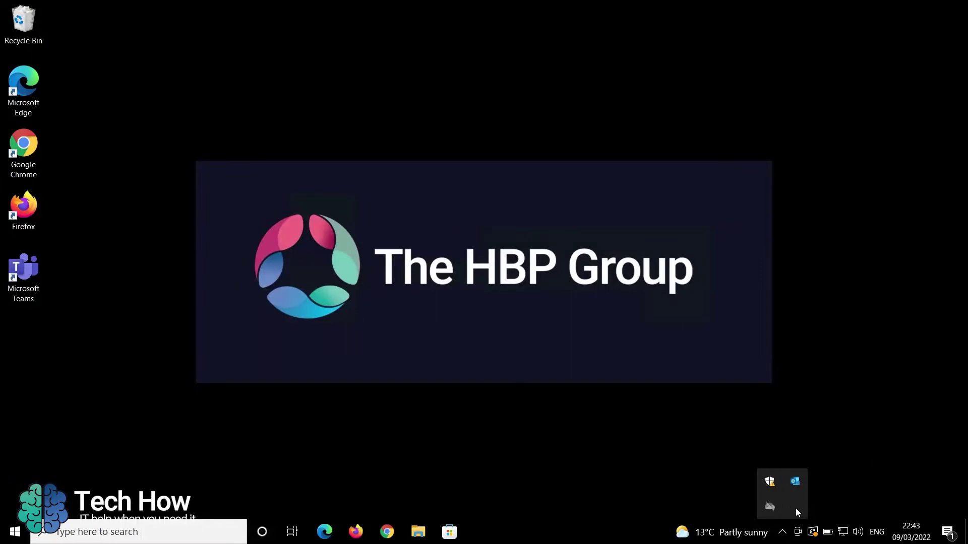
click(678, 400)
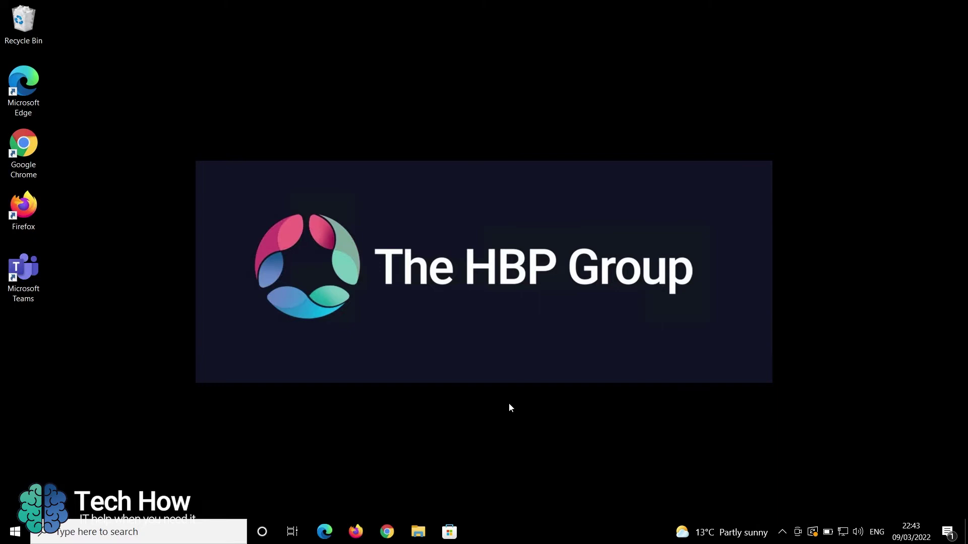
click(14, 532)
mouse_move(15, 505)
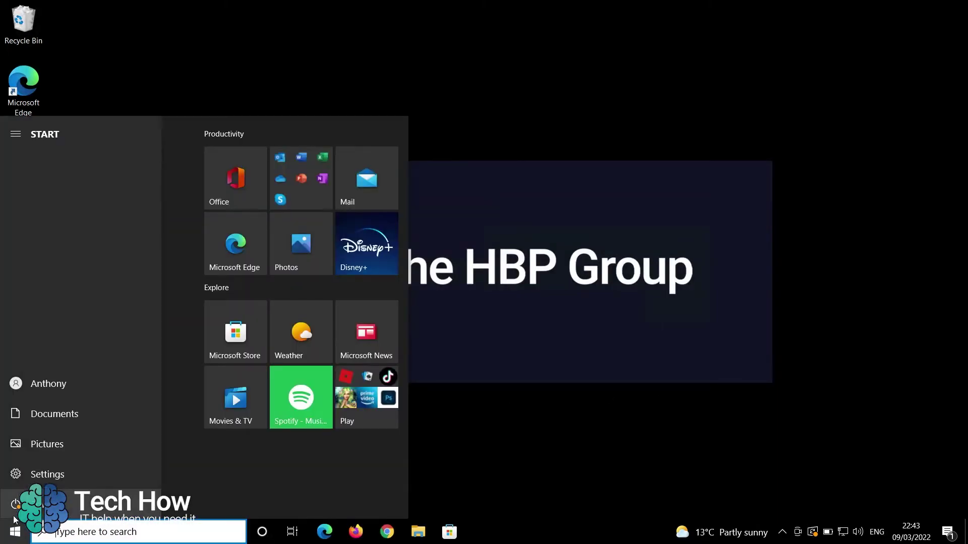
text(vpn)
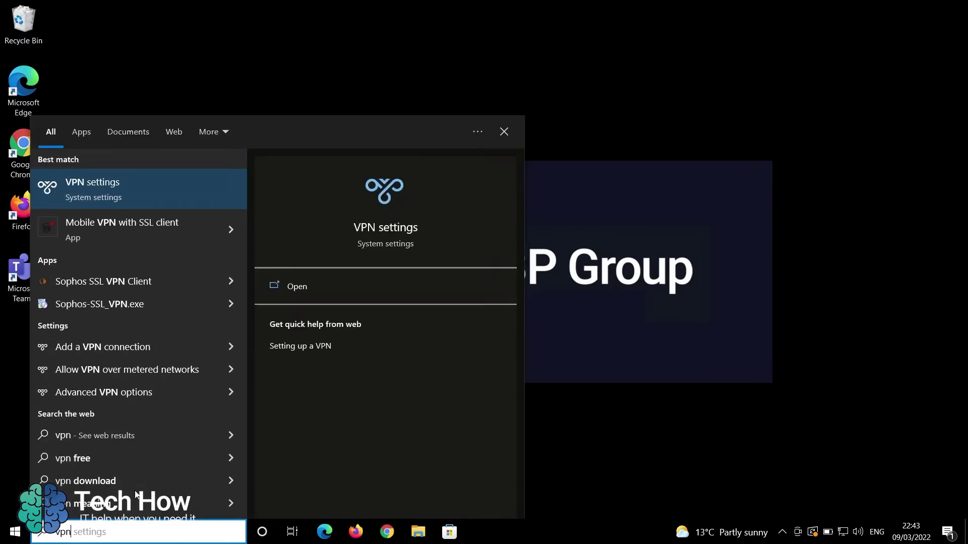
click(155, 283)
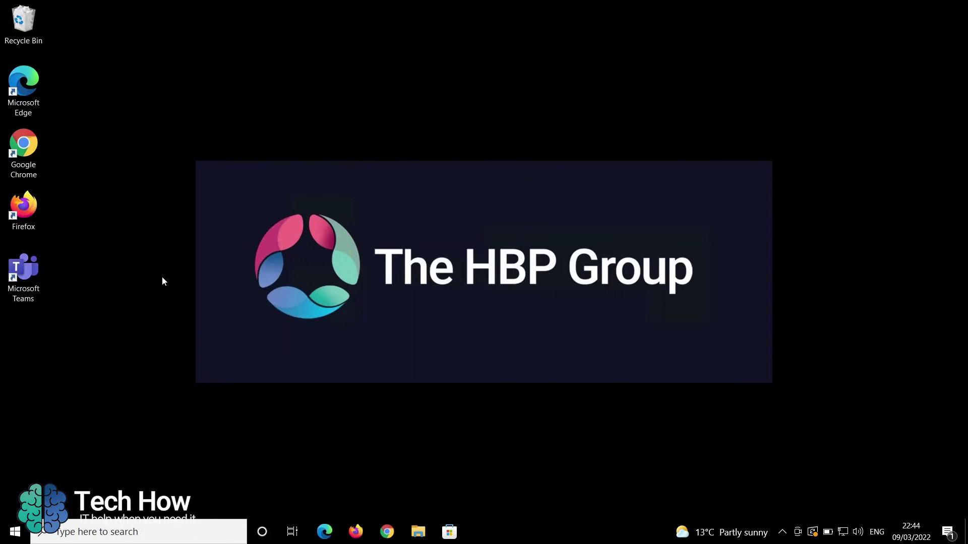
click(786, 533)
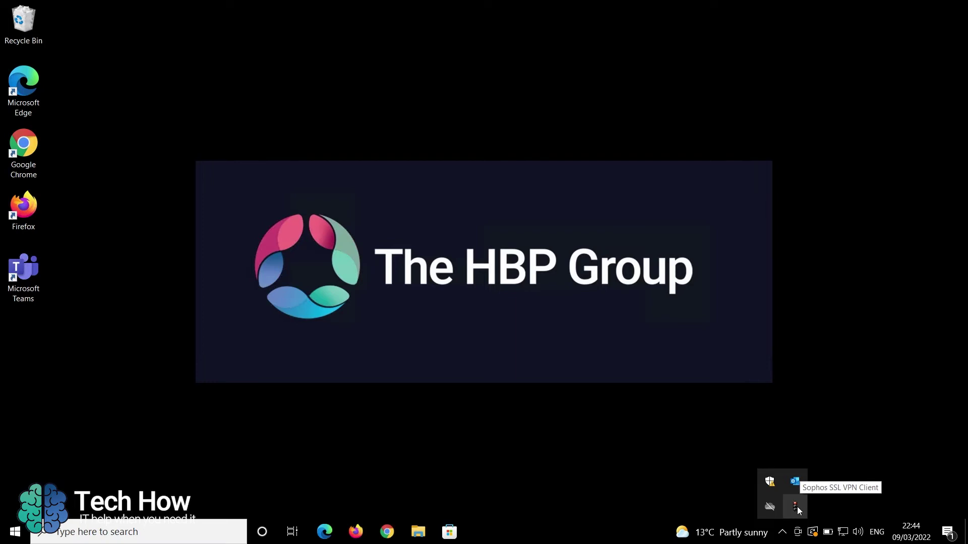
click(599, 423)
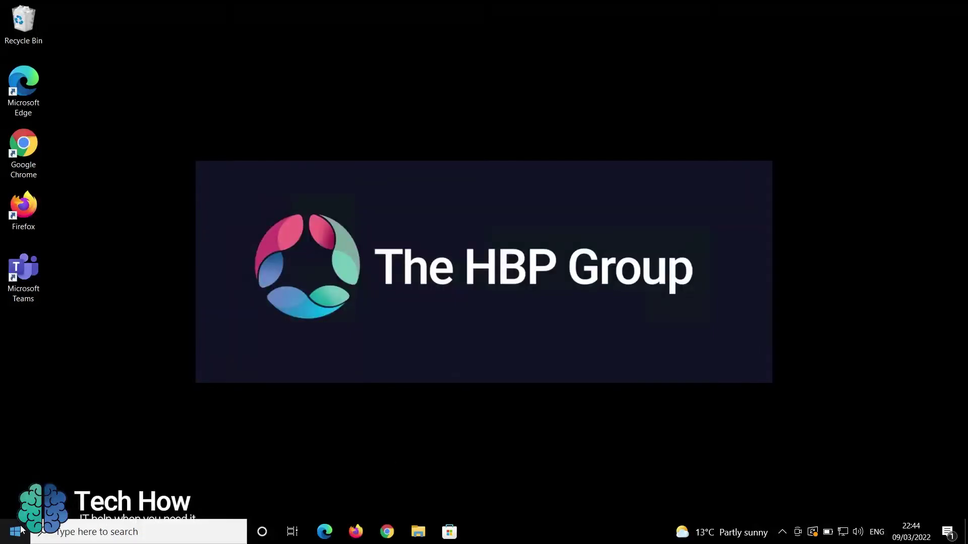
Launch the Mobile VPN with SSL client from a 'vpn' Start menu search.
click(17, 532)
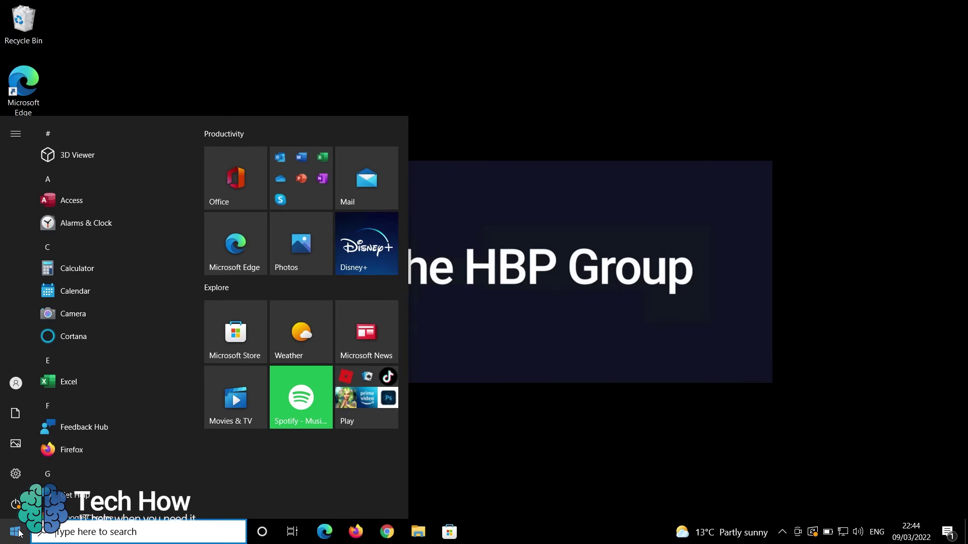
text(vpn)
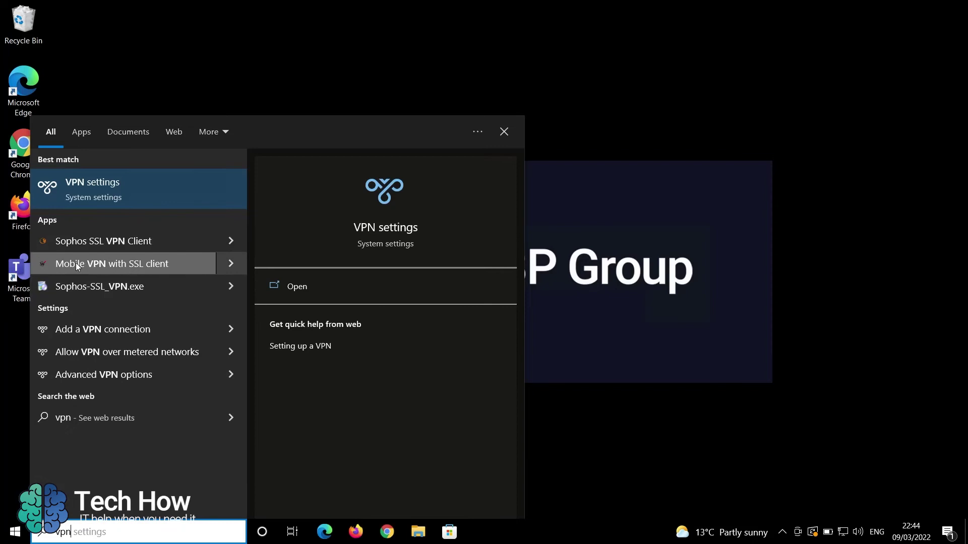
click(163, 266)
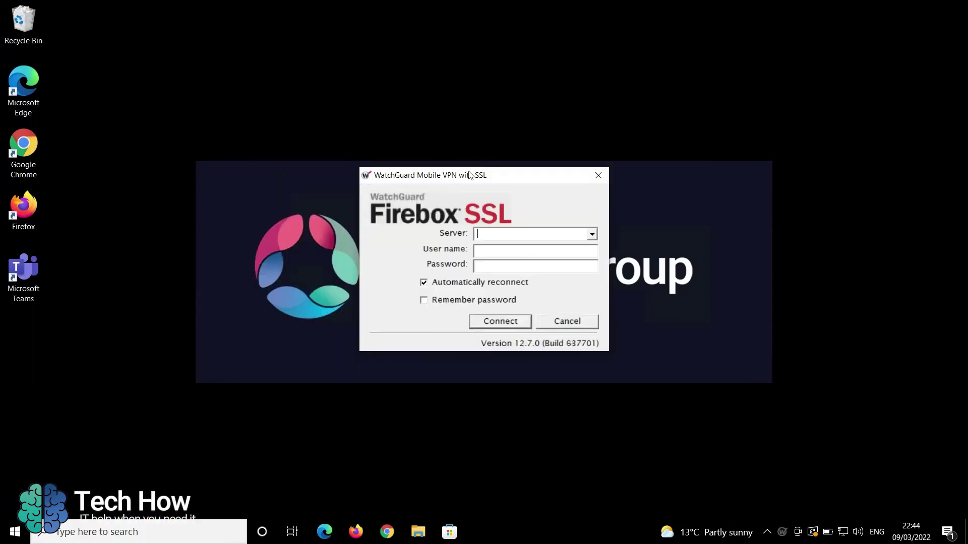